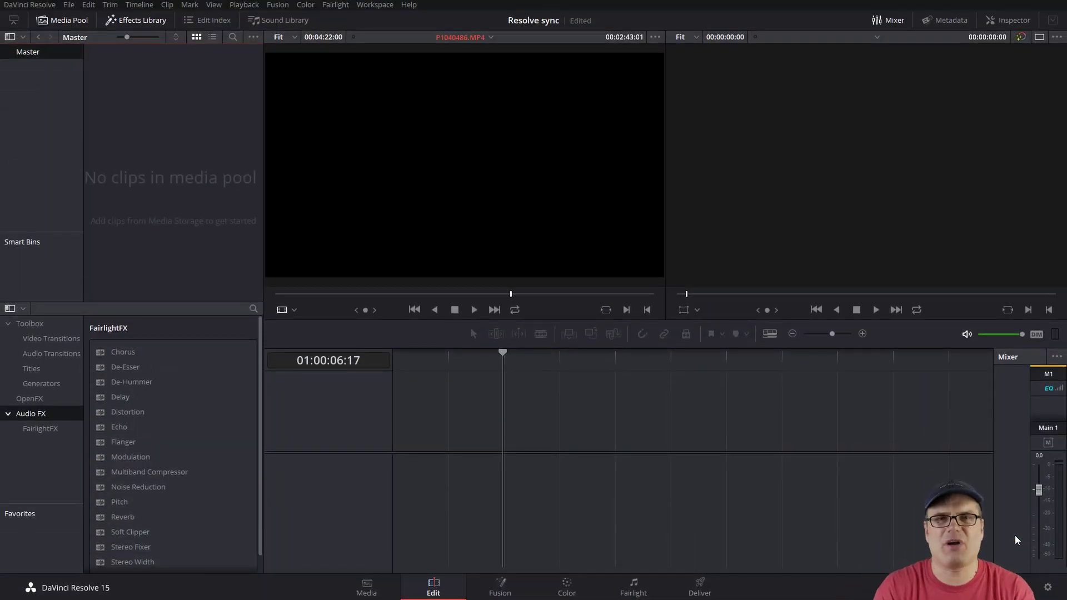
Switch to File Explorer and browse the A-Roll camera clips and A-Roll Audio WAV folders.
key("alt+Tab")
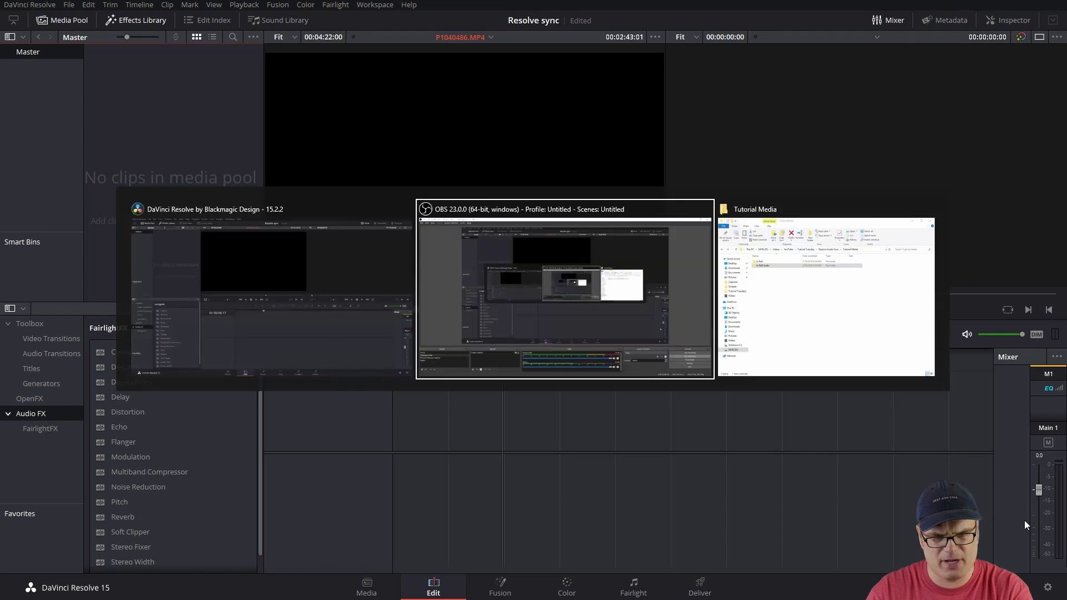
key("alt+Tab")
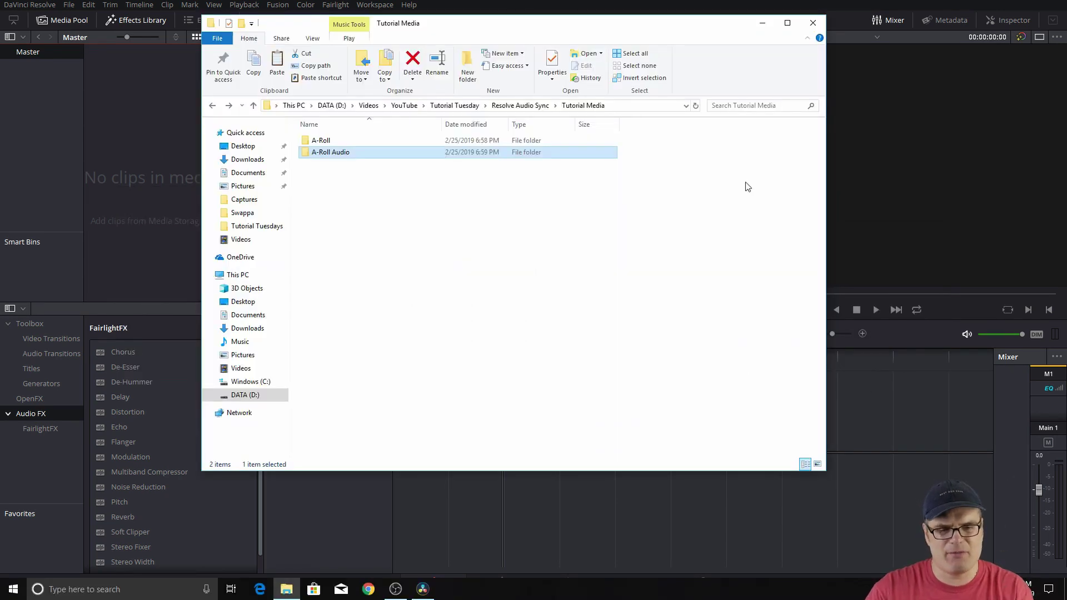
double_click(344, 143)
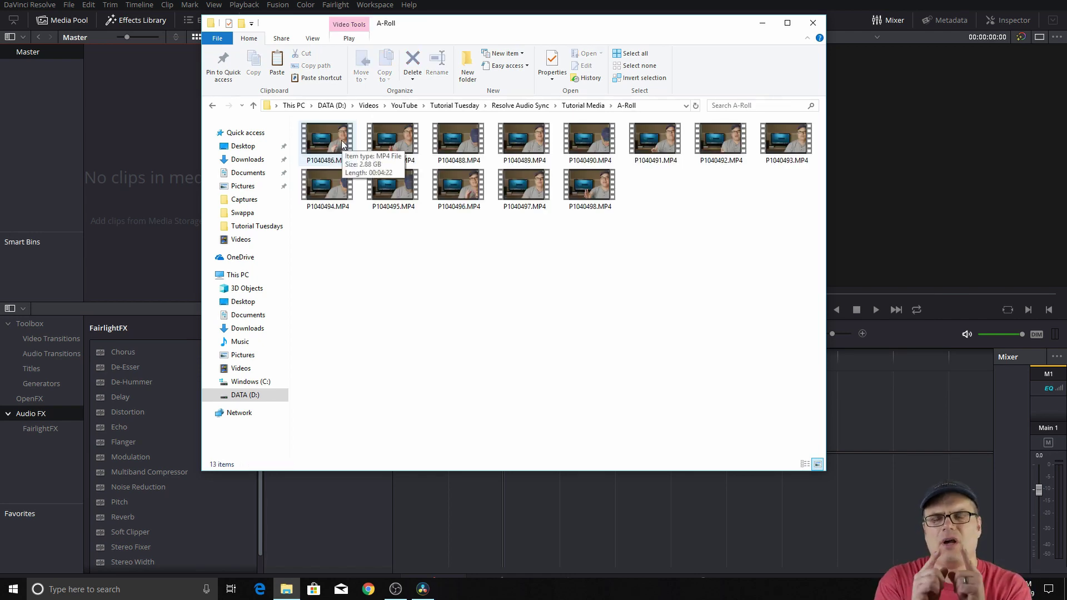
left_click(579, 105)
double_click(329, 151)
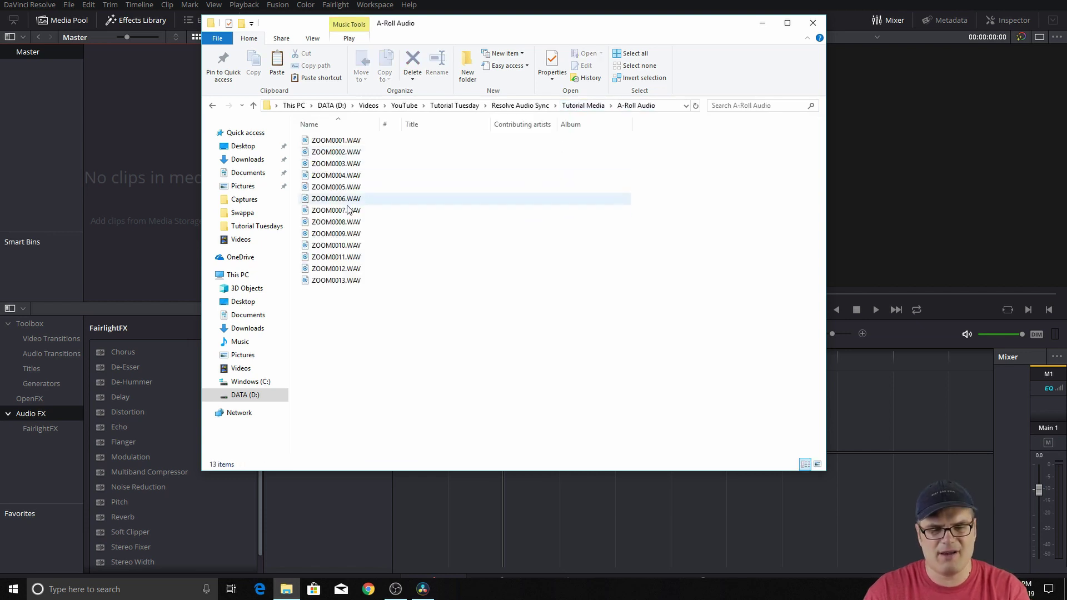
mouse_move(336, 175)
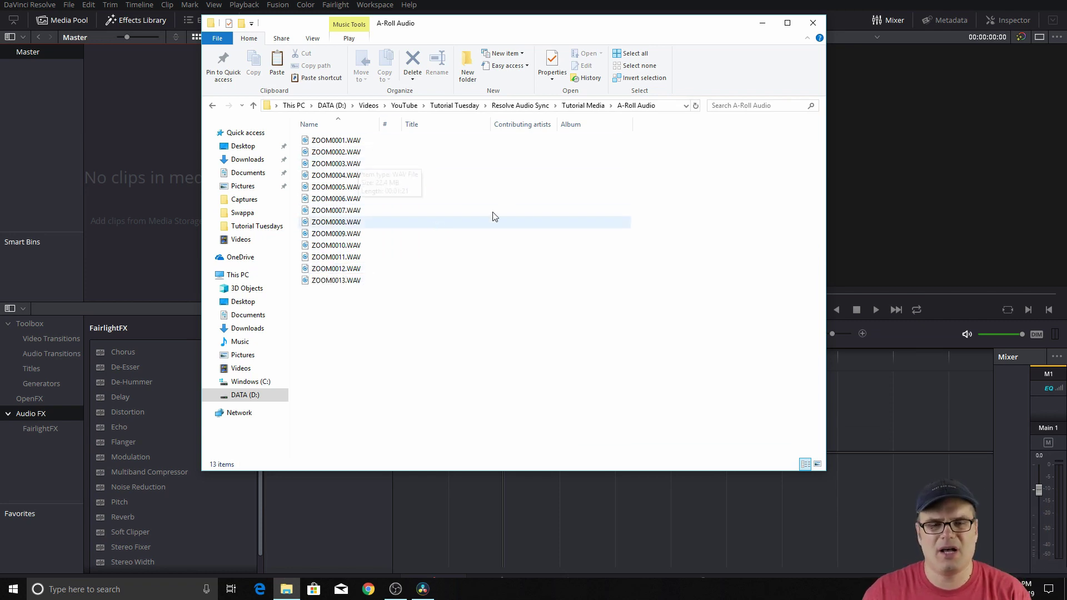
left_click(582, 105)
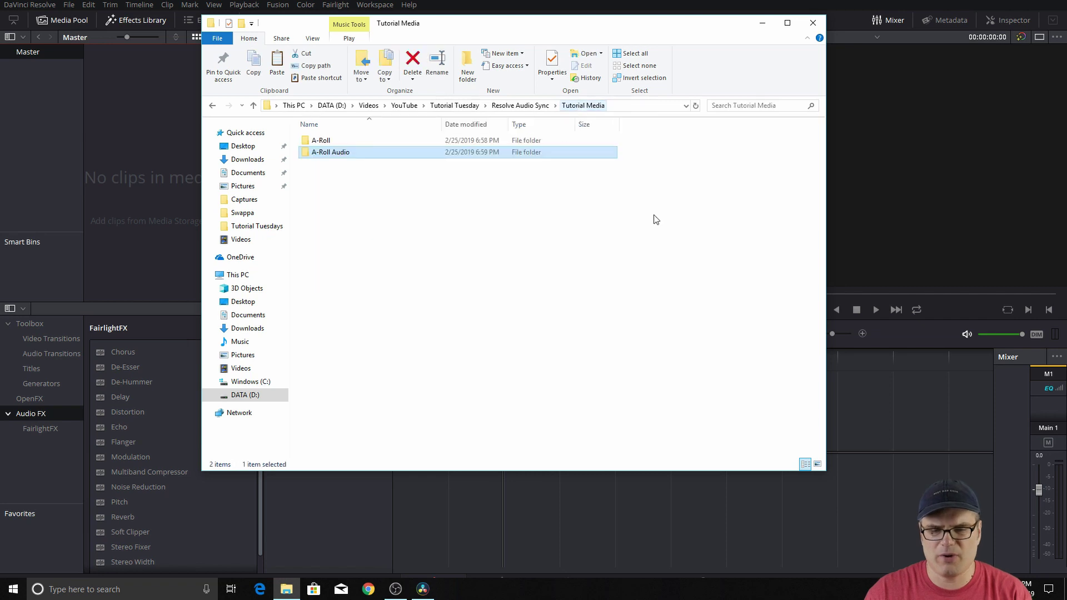
Drag both folders into the Resolve media pool as bins.
mouse_move(565, 265)
left_mouse_down()
mouse_move(308, 138)
mouse_move(88, 143)
left_mouse_up()
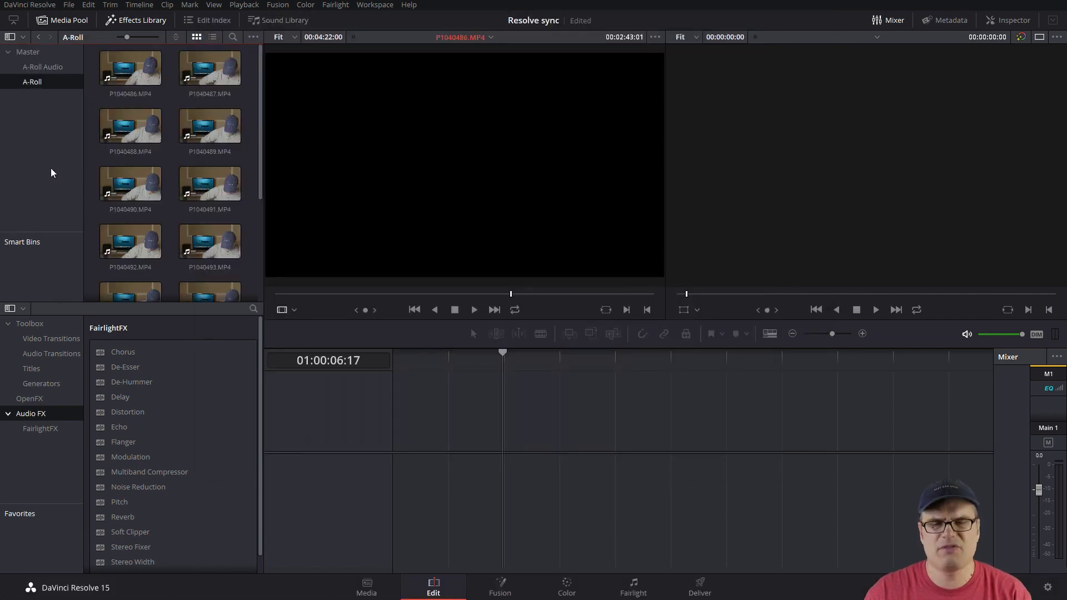
Preview camera clip P1040486.MP4 in the viewer, then switch to the A-Roll Audio bin.
left_click(130, 69)
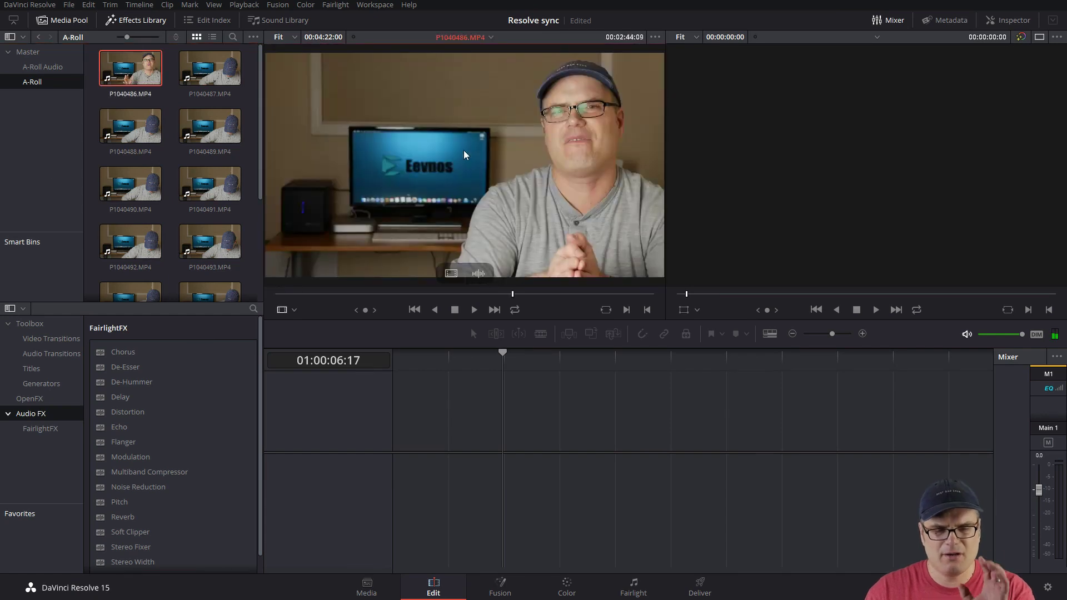
left_click(474, 310)
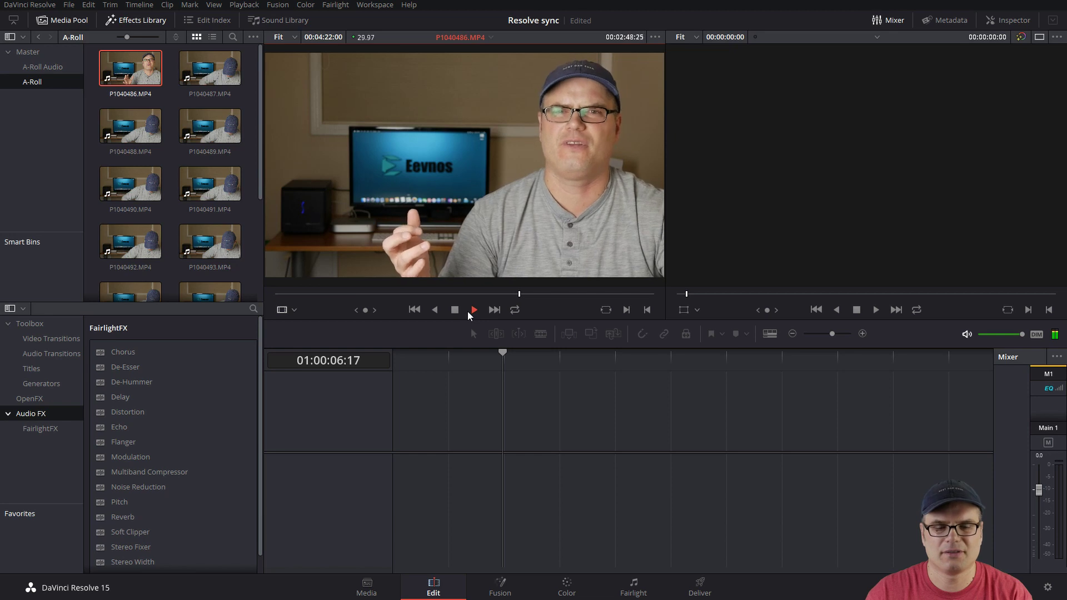
left_click(455, 309)
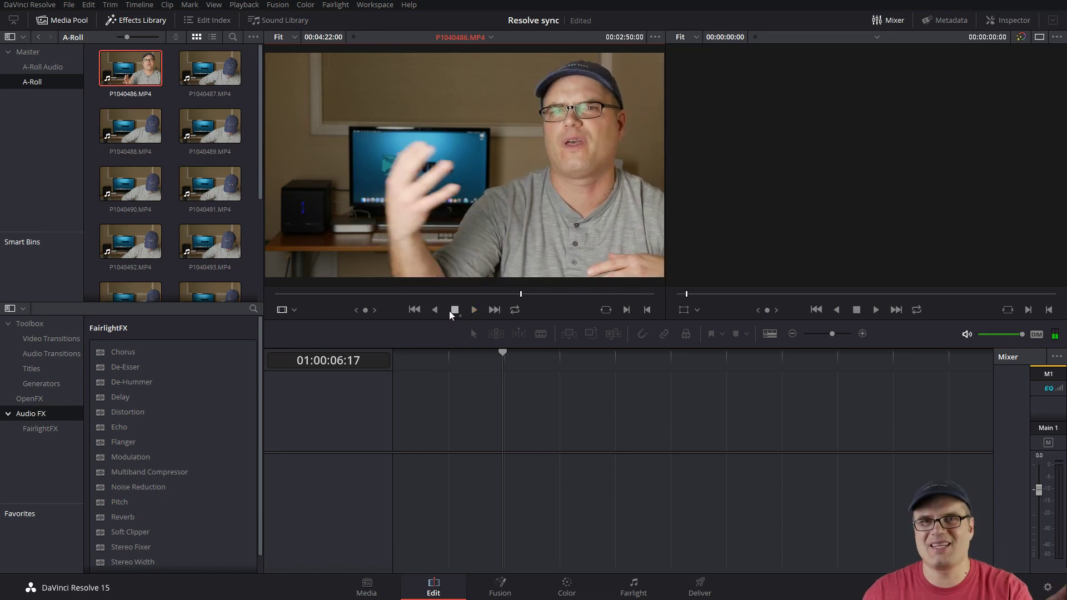
left_click(510, 294)
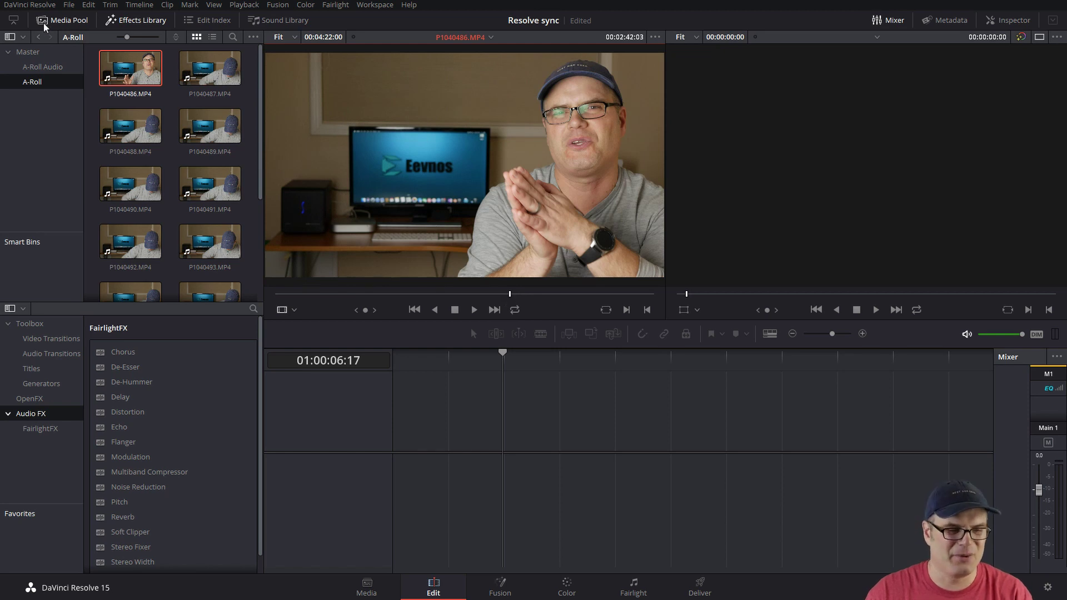
left_click(34, 67)
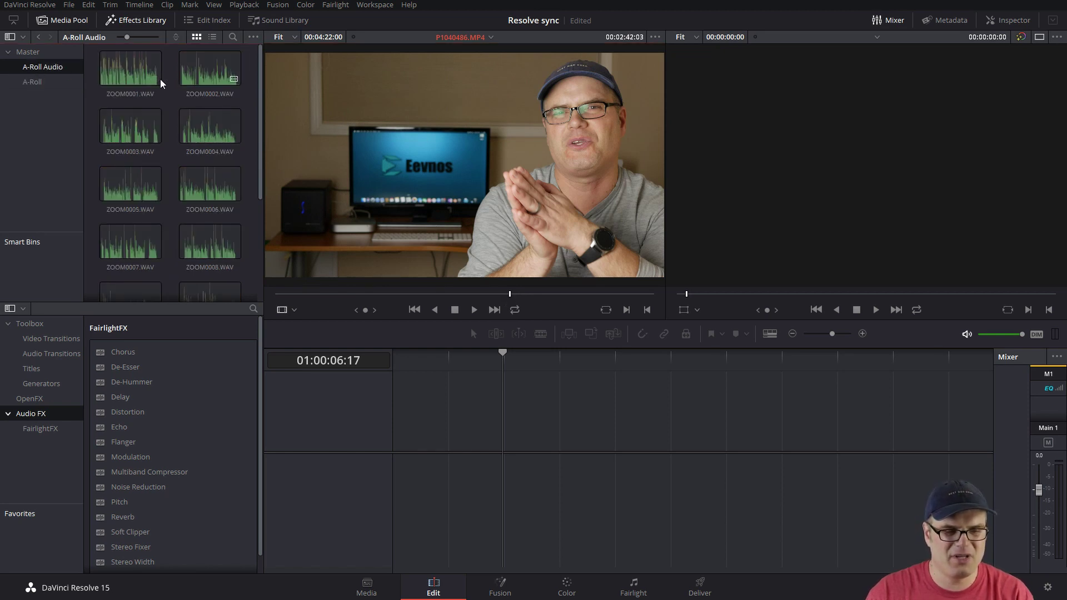
Preview the external audio recording ZOOM0001.WAV partway through.
double_click(131, 68)
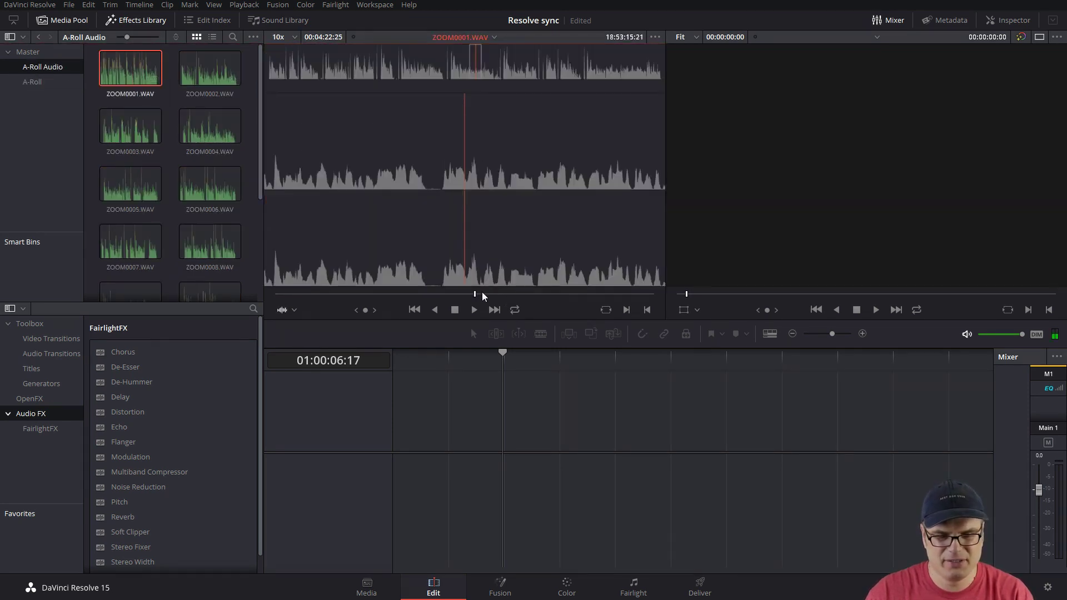
left_click_drag(482, 292, 496, 296)
key("space")
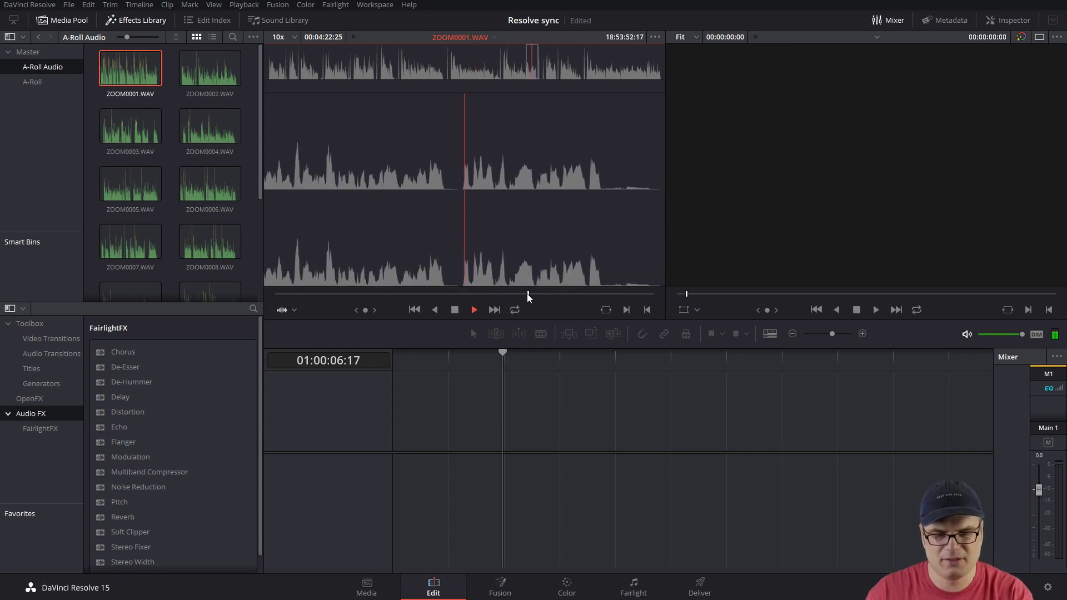
key("space")
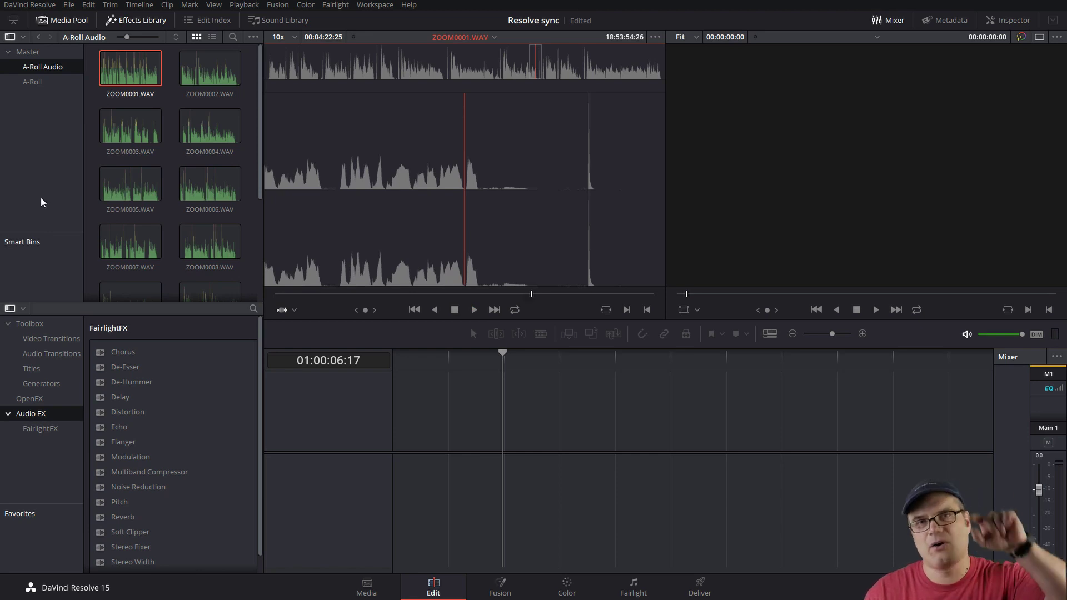
Select all ZOOM WAV clips and move them into the A-Roll bin with the camera clips.
left_click(141, 71)
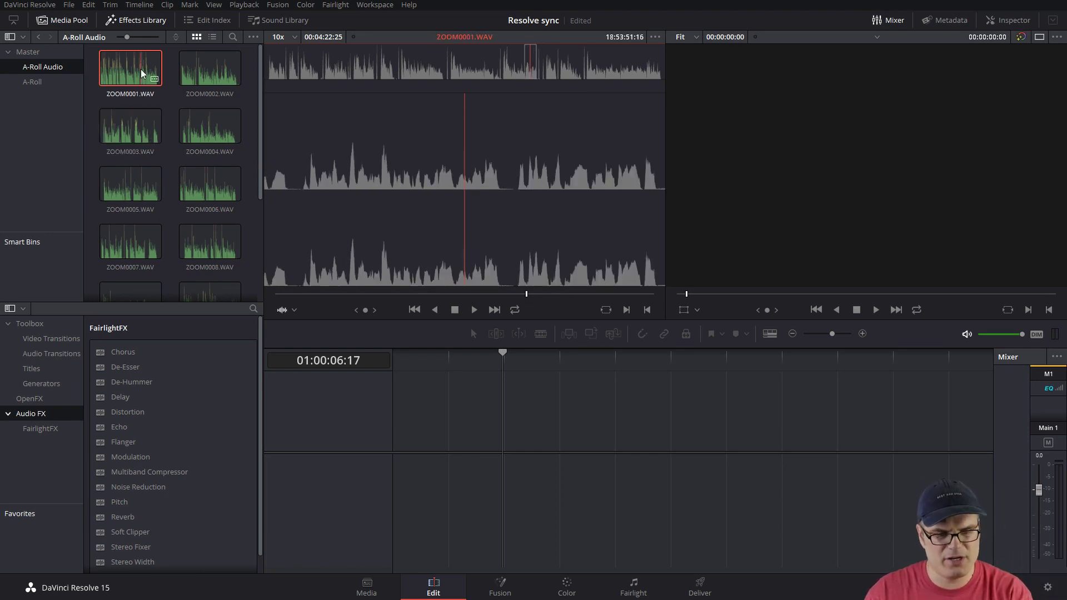
key("ctrl+a")
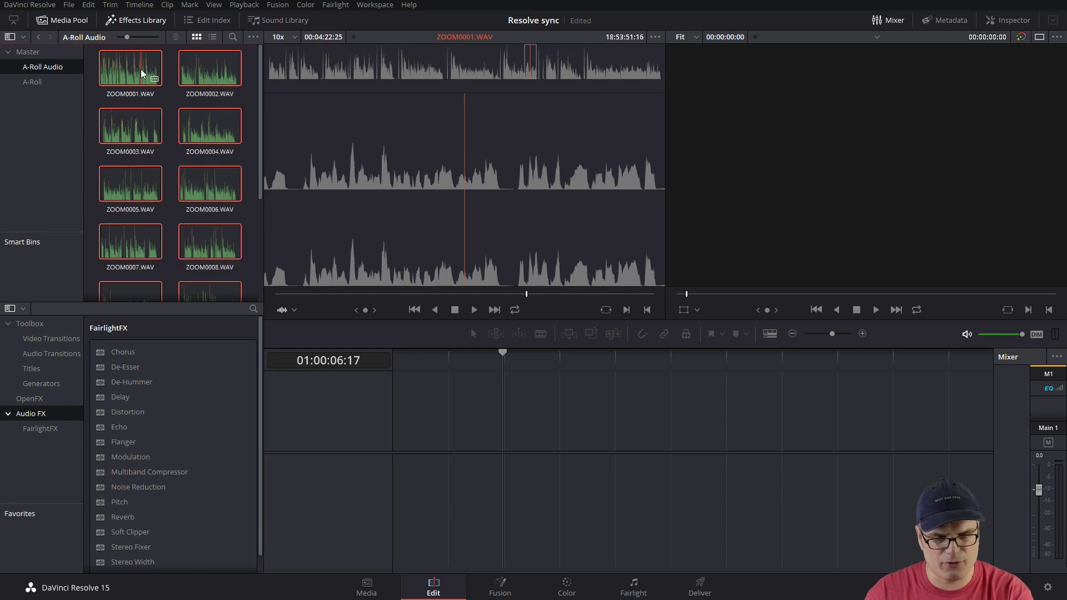
left_click_drag(136, 76, 43, 83)
left_click(42, 83)
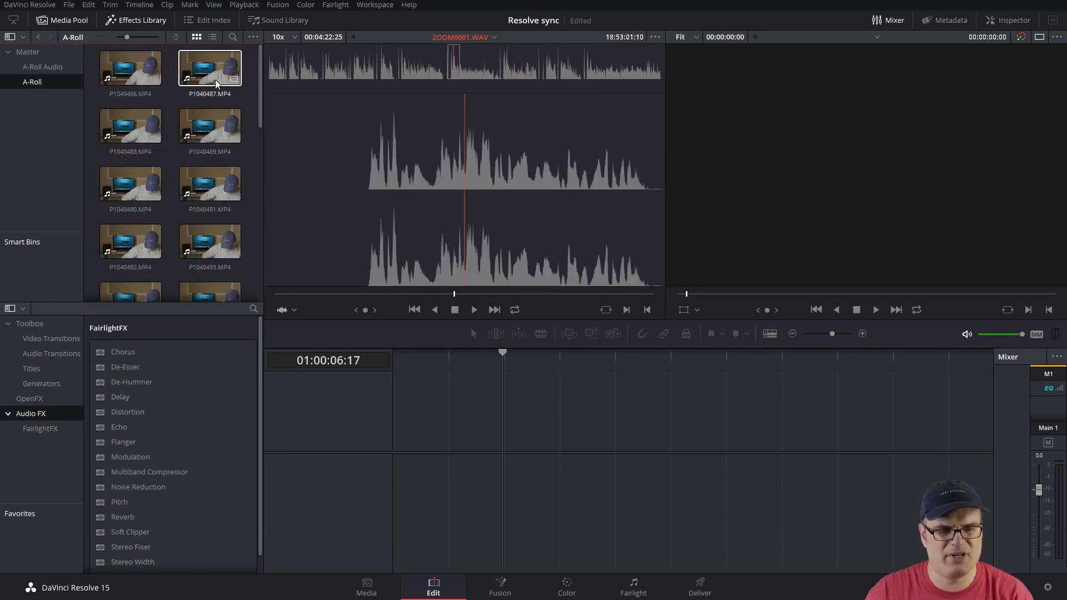
scroll(235, 147, "down", 5)
scroll(207, 209, "down", 3)
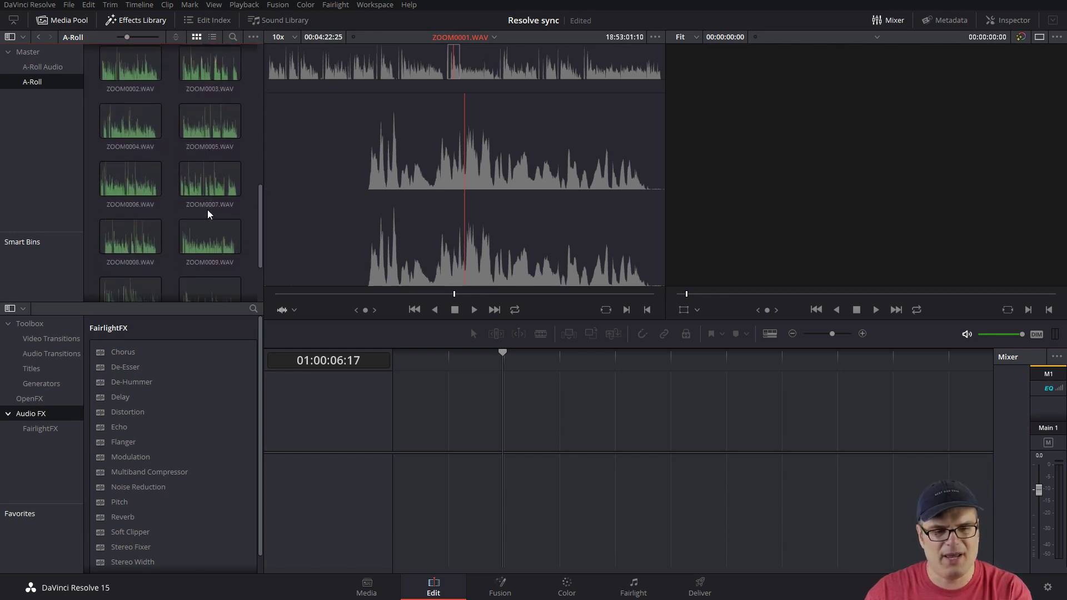
scroll(233, 194, "up", 8)
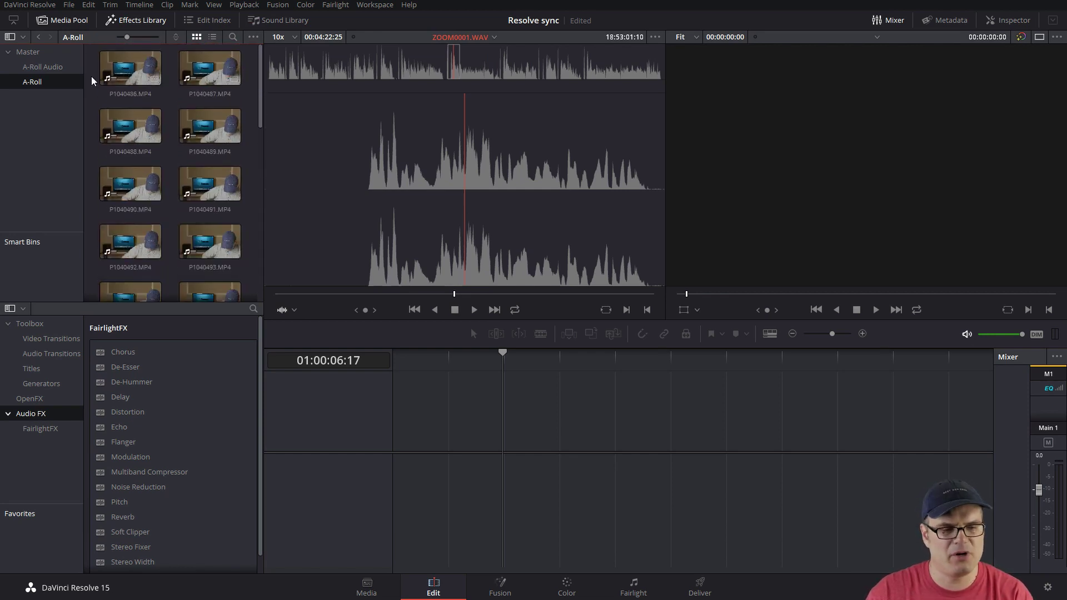
Run Auto Sync Audio Based on Waveform on the A-Roll bin and select synced P1040486.MP4.
right_click(46, 81)
mouse_move(88, 269)
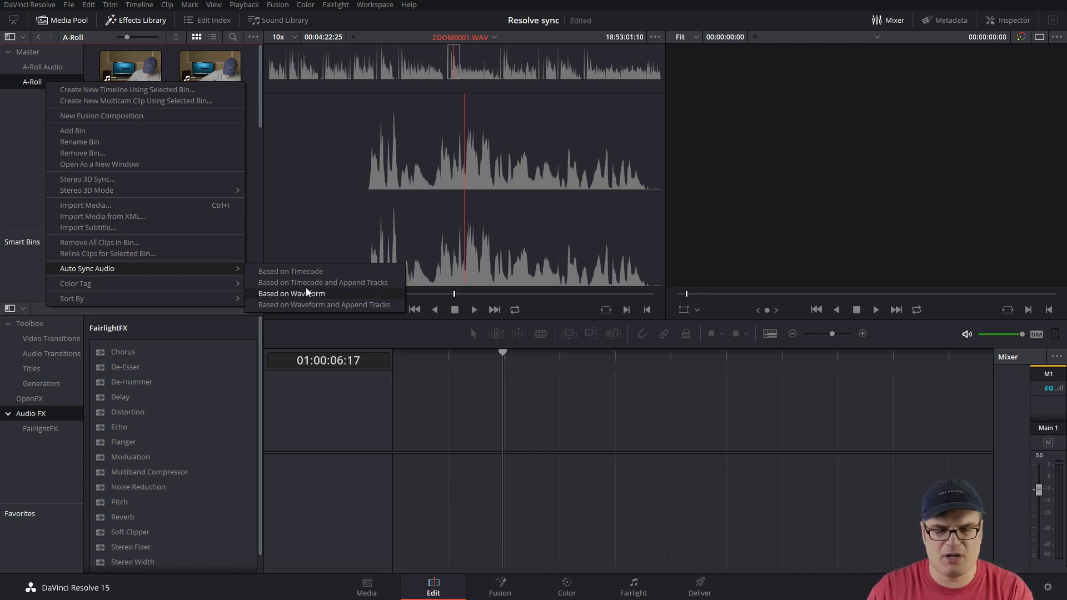
left_click(292, 294)
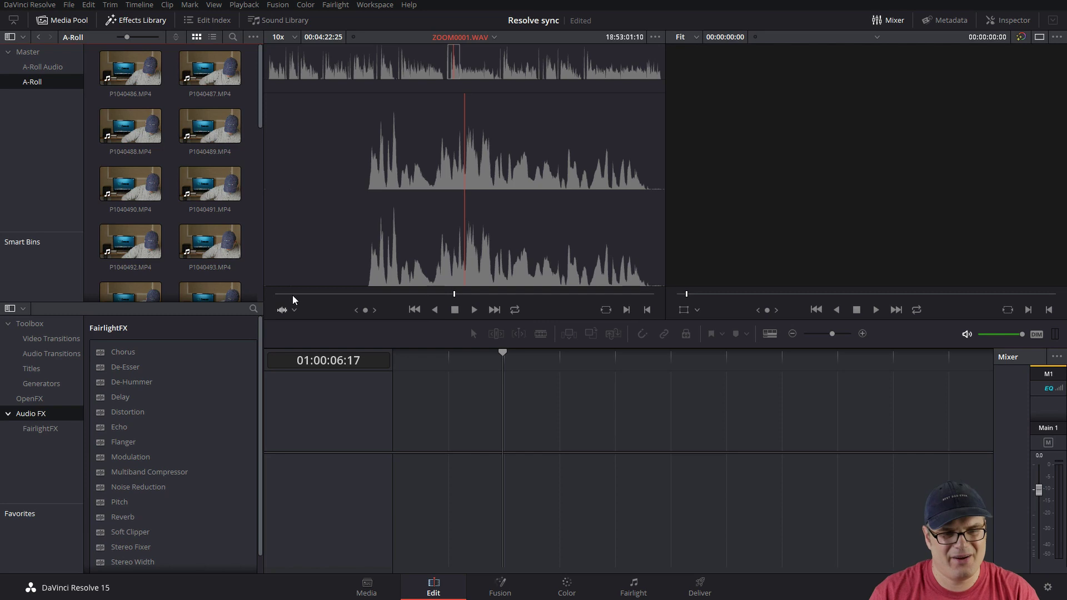
left_click(129, 69)
Play synced P1040486.MP4 in the source viewer, then drop it toward the empty timeline.
left_click_drag(127, 80, 473, 328)
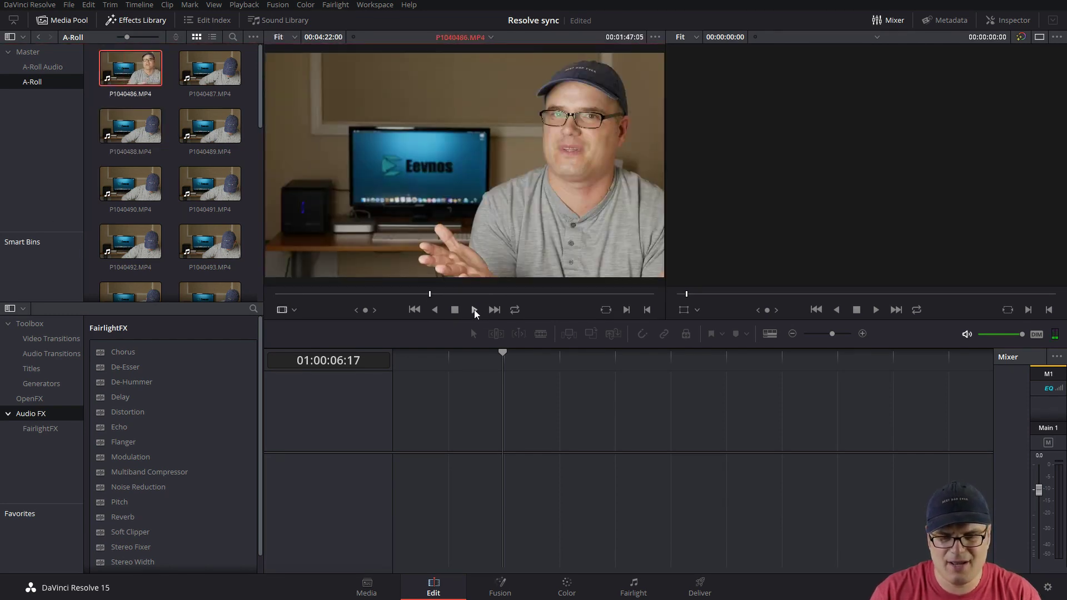
left_click(474, 312)
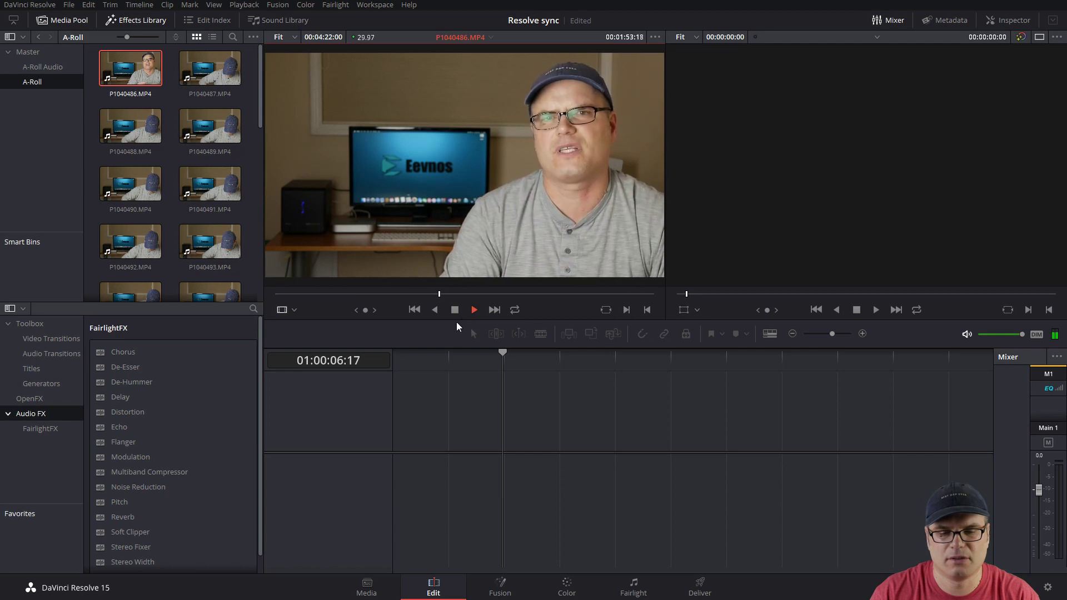
left_click(454, 311)
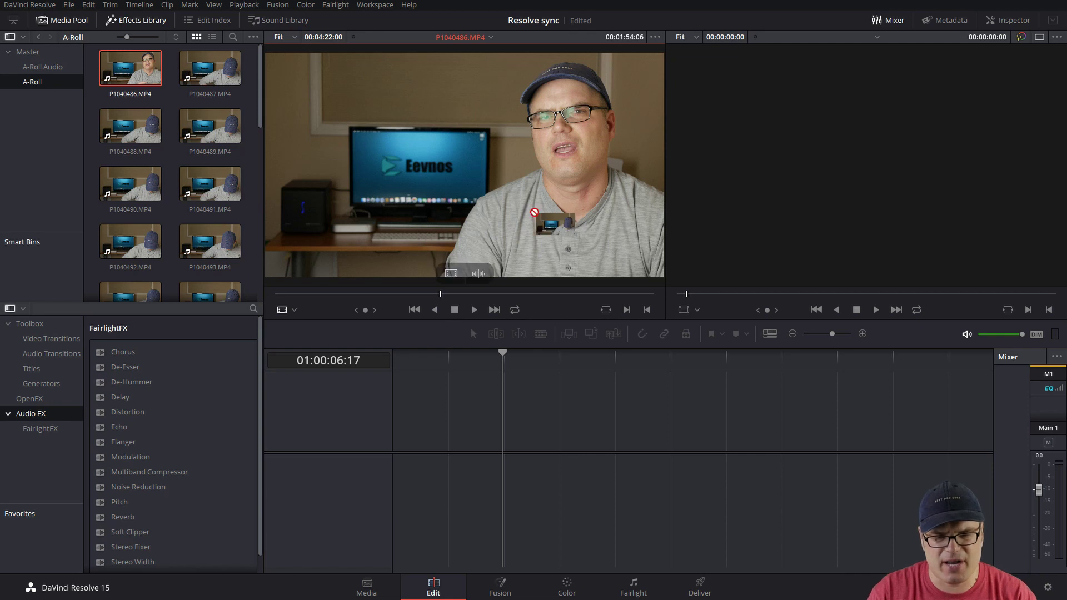
left_click_drag(500, 208, 435, 451)
Undo the drop and place the synced clip again, creating Timeline 1 with video and audio.
key("ctrl+z")
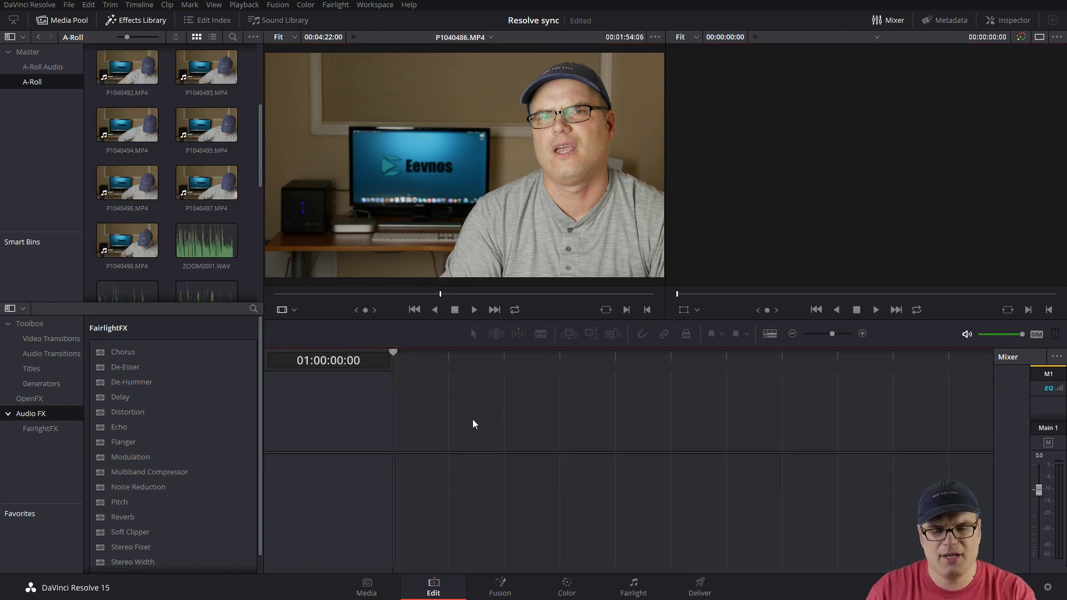
left_click_drag(444, 235, 411, 432)
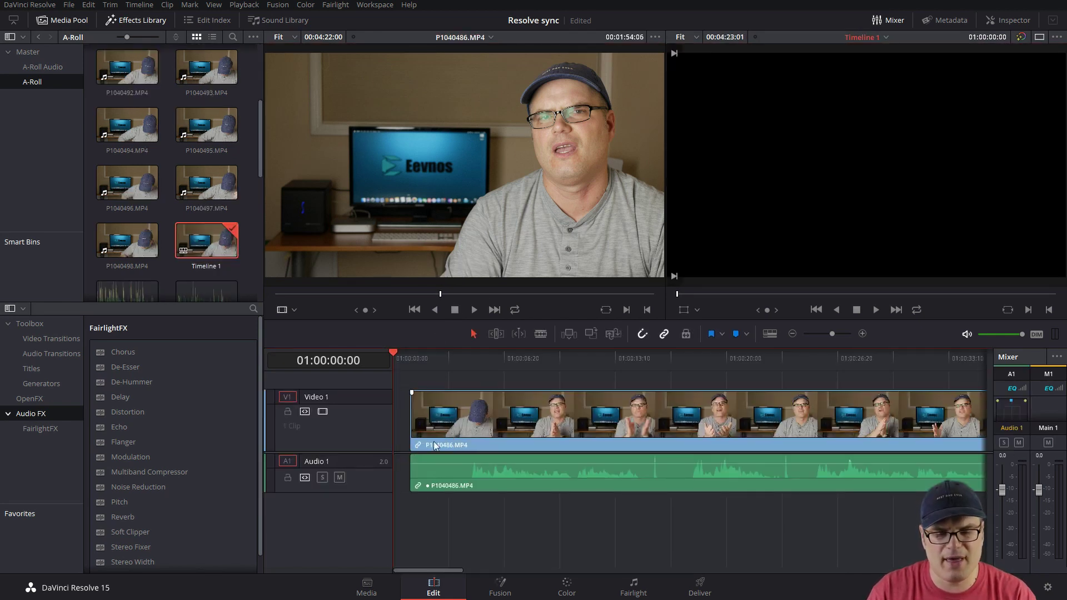